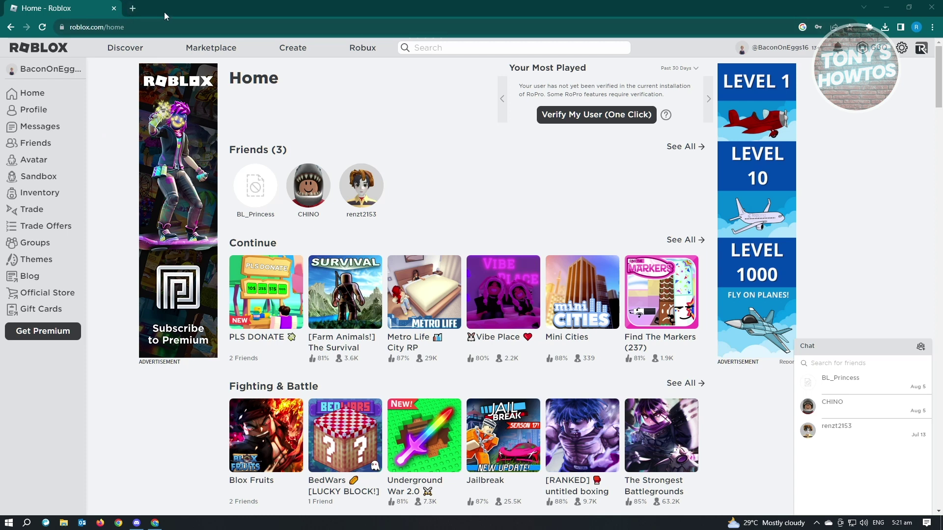
- Search Google for 'chrome ropro' and open the 'RoPro - Enhance Your Roblox Experience' store page
click(132, 9)
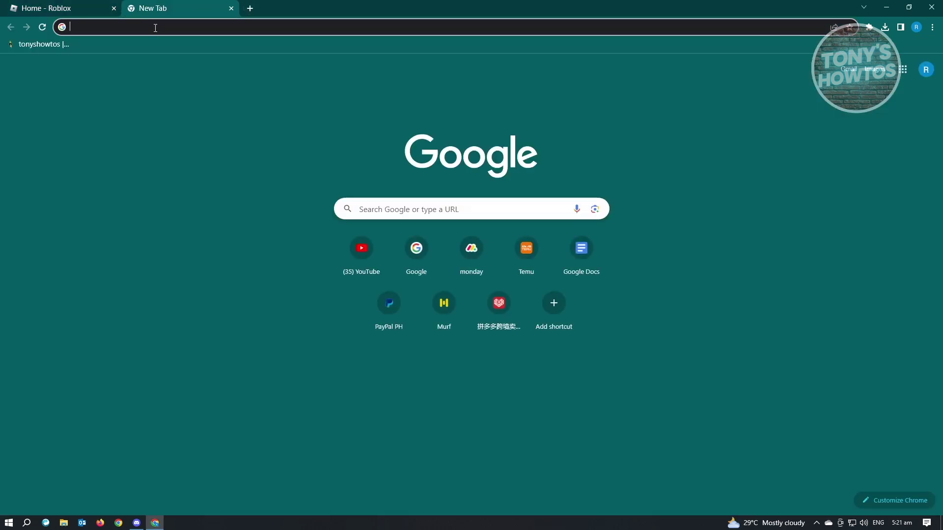
click(155, 28)
click(110, 48)
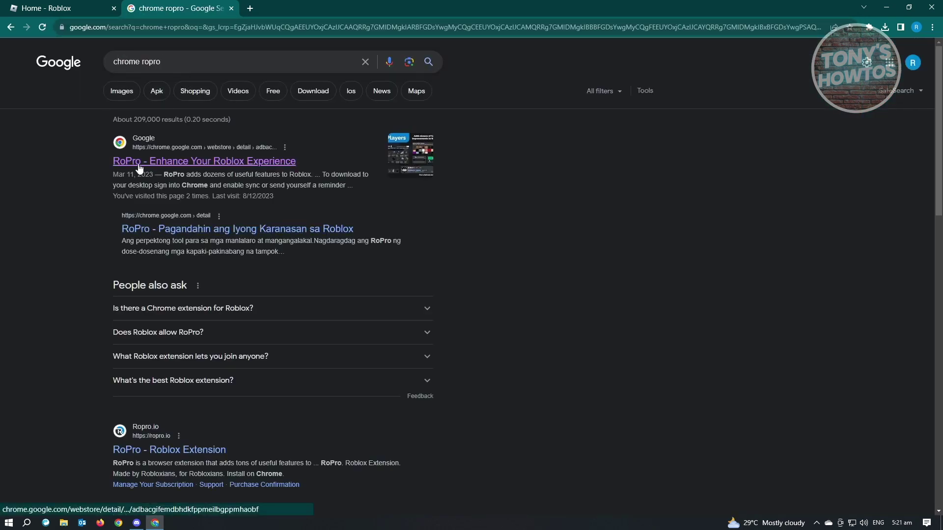
click(174, 163)
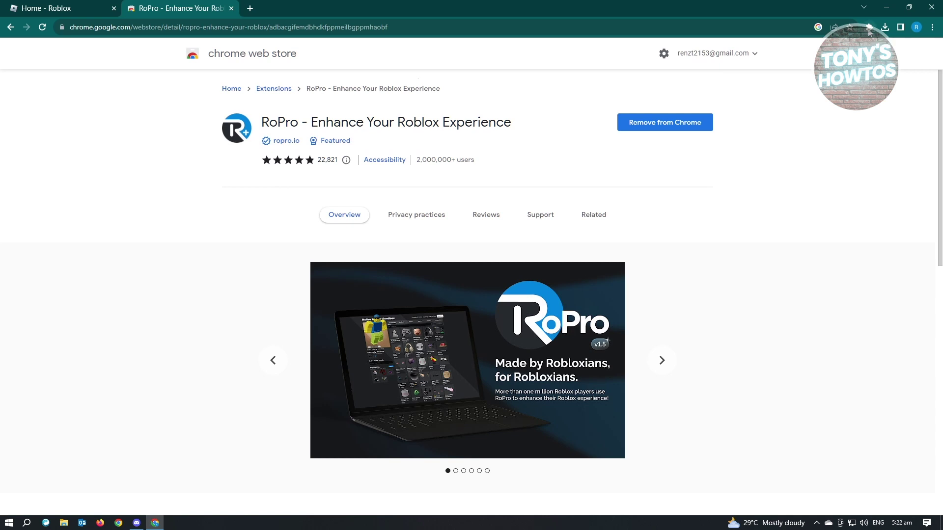
click(869, 28)
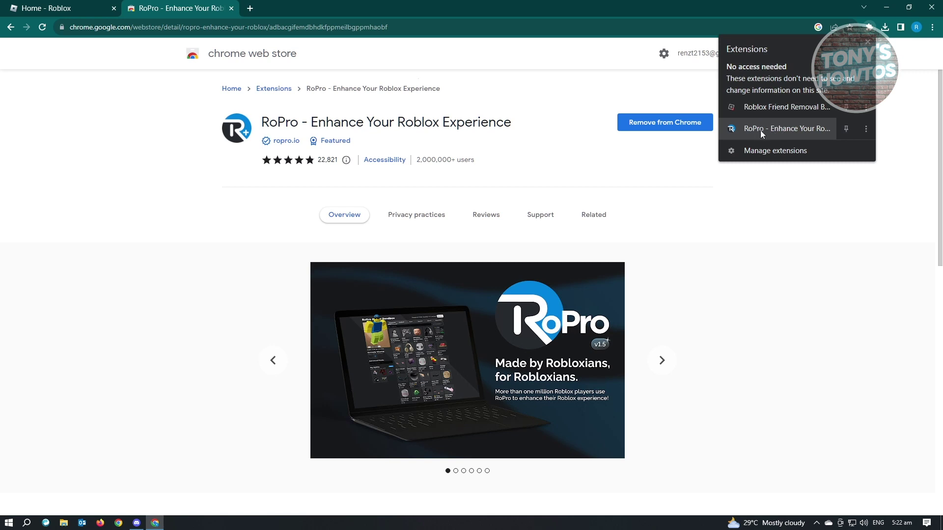
- Visit Chrome's extension manager, then bring up RoPro's settings from the Extensions menu
click(768, 151)
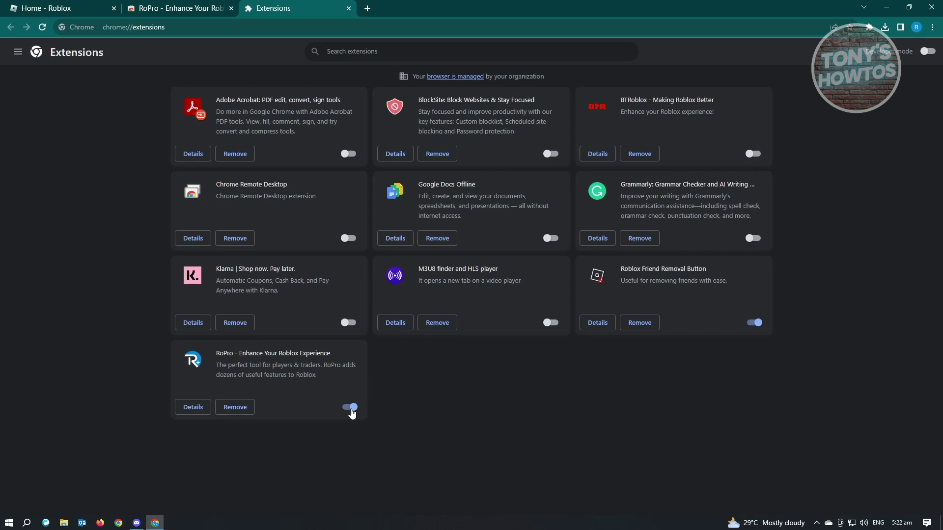
click(870, 28)
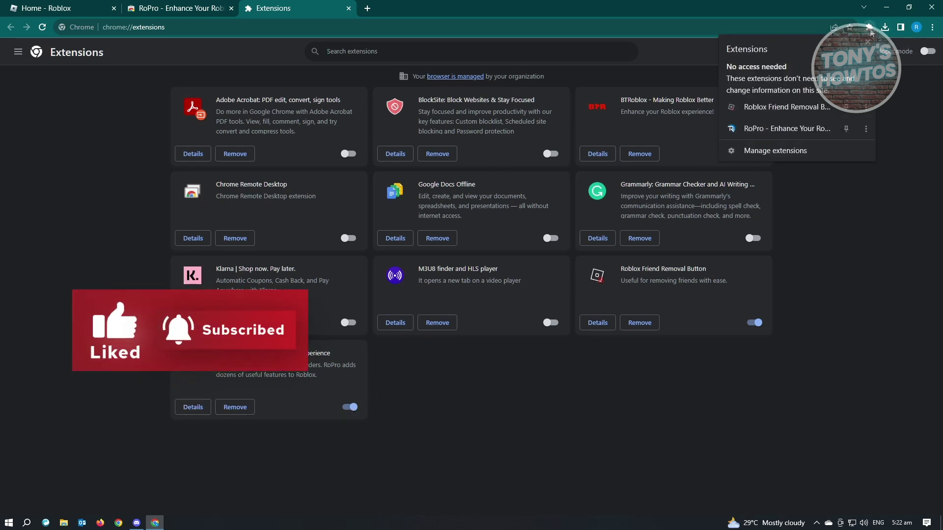
click(780, 131)
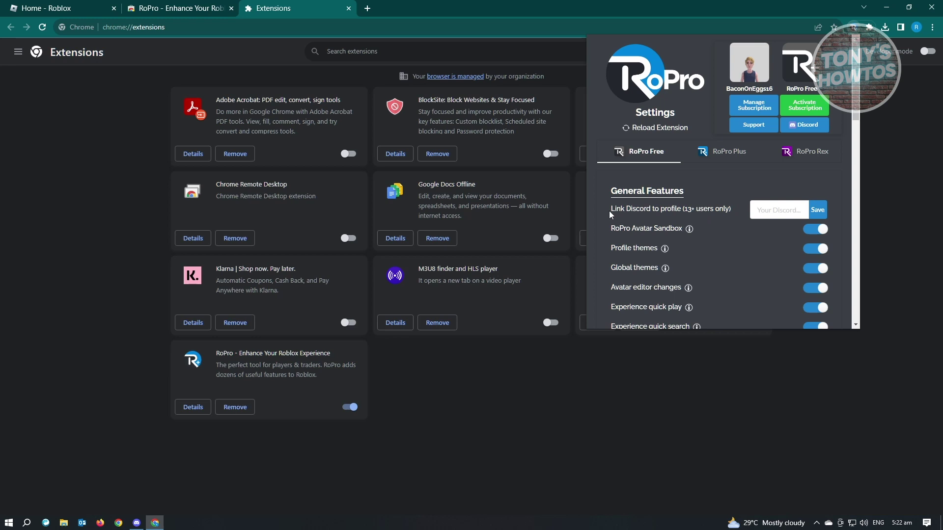
- Highlight the 'Link Discord to profile' option in RoPro, then return to the Roblox home tab
drag(610, 210, 682, 208)
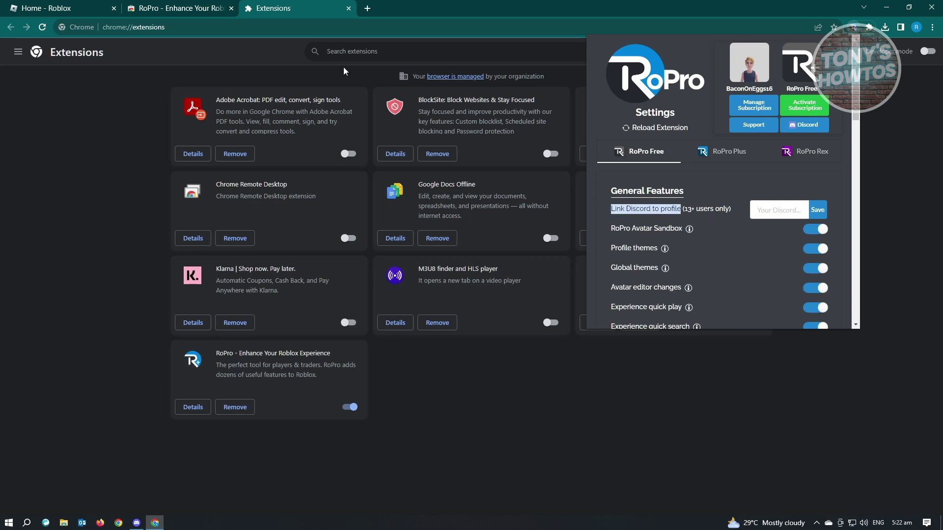
click(60, 9)
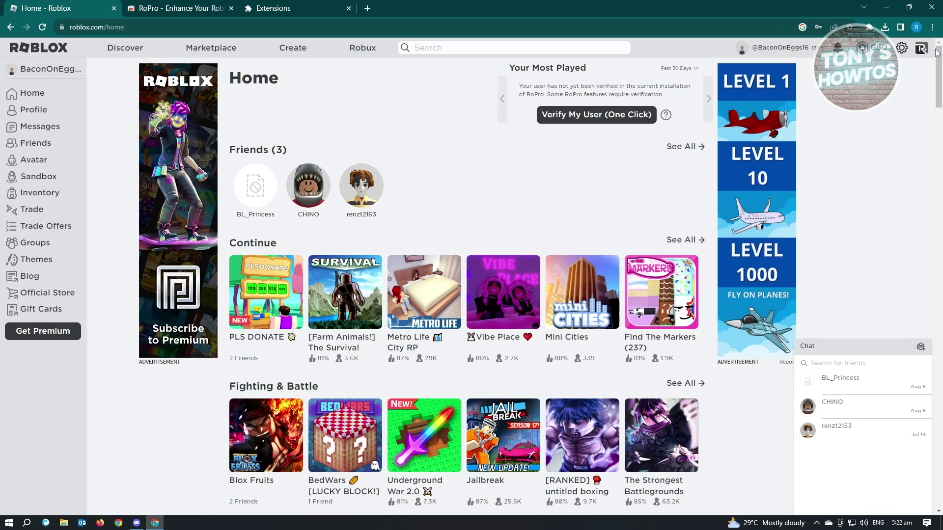
click(906, 51)
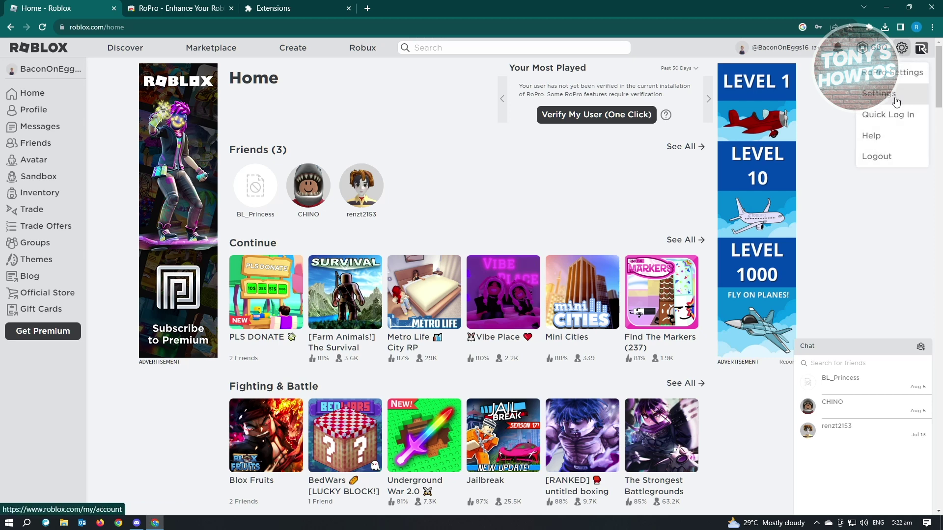
- Visit Roblox account Settings, return Home, and bring up RoPro's settings with the empty Link Discord field
click(879, 94)
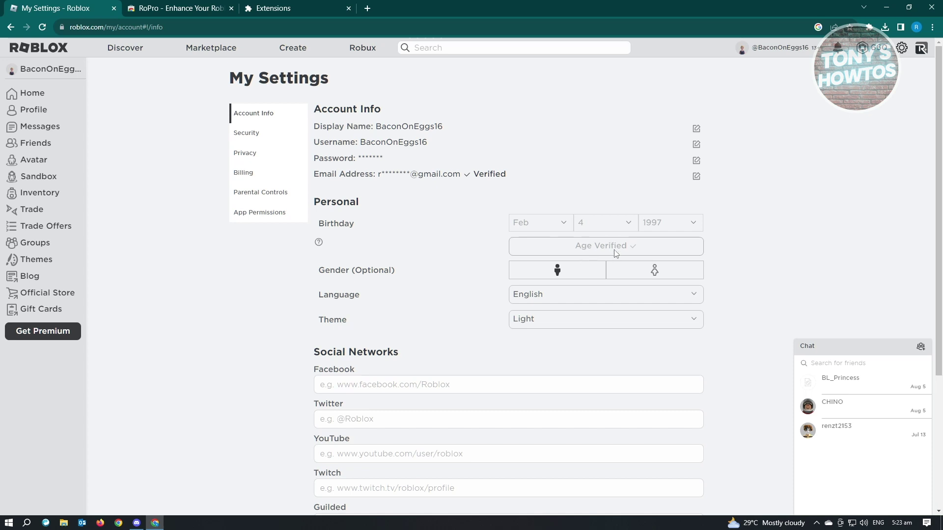
click(54, 58)
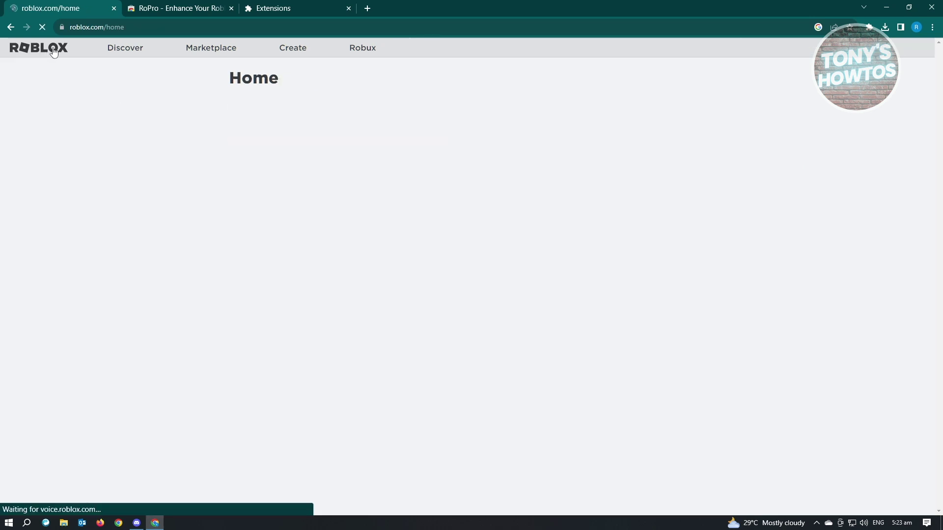
click(869, 27)
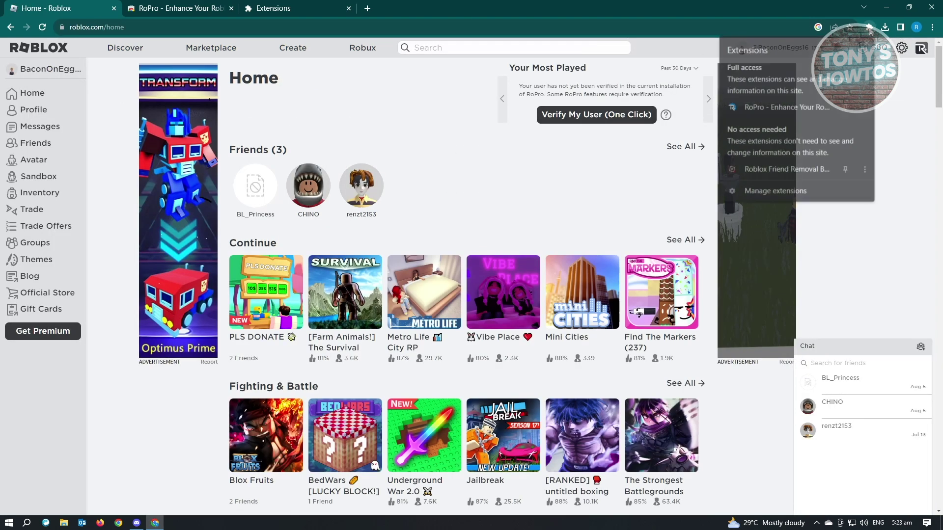
click(783, 106)
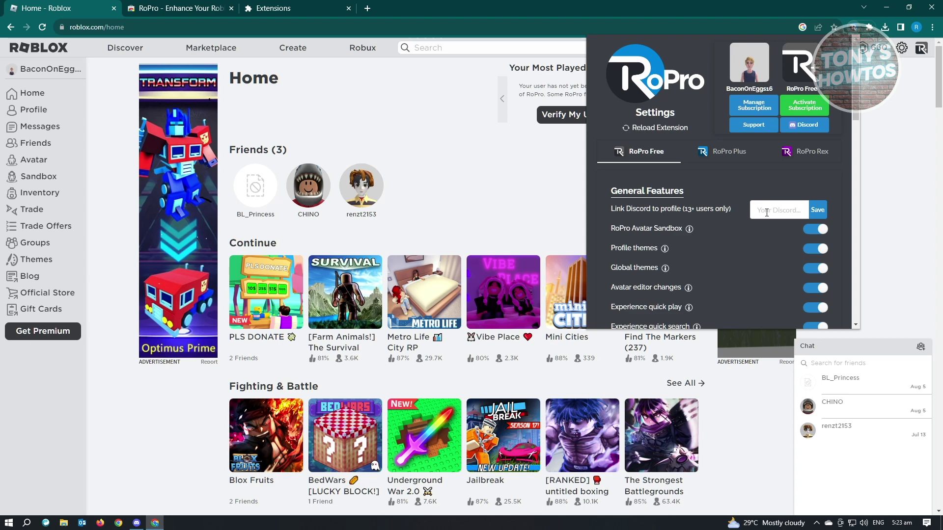
- Copy the username from the Discord profile card and switch back to the Chrome window
click(136, 522)
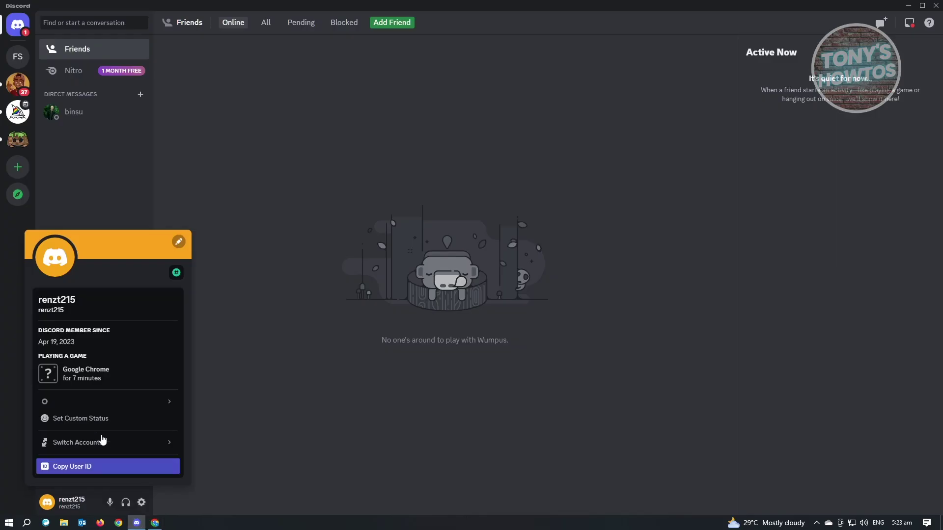
click(7, 393)
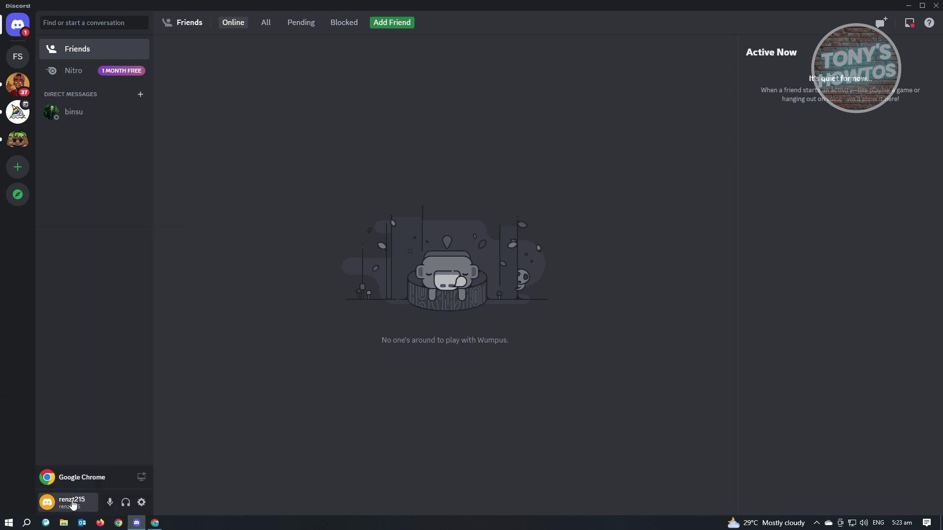
click(73, 505)
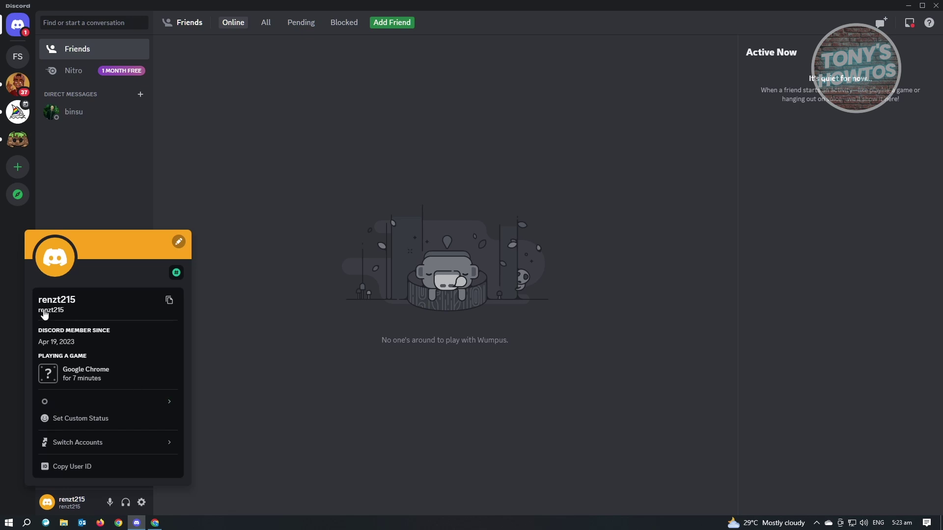
click(171, 302)
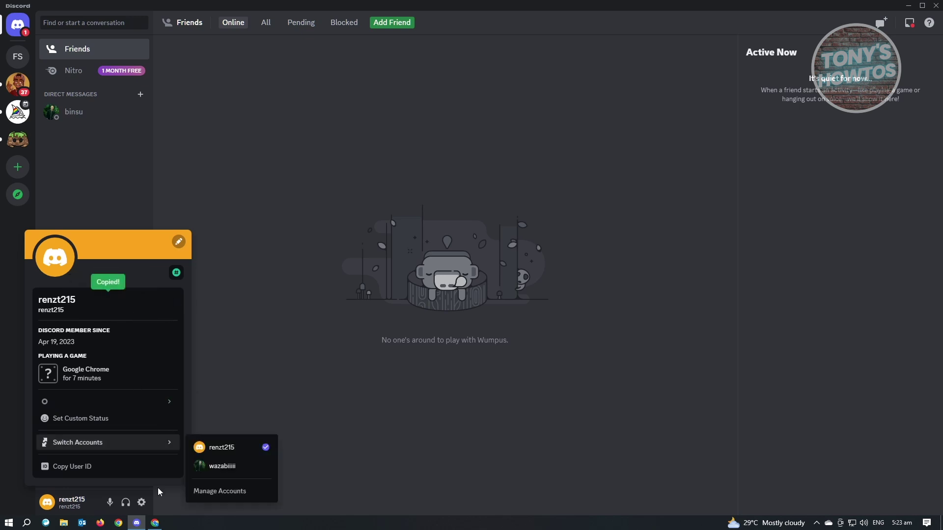
click(155, 522)
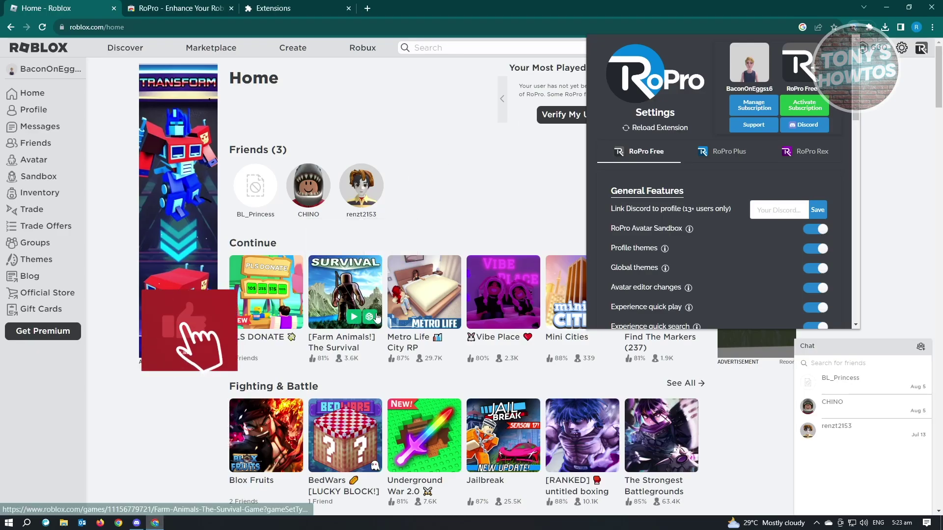
- Paste the Discord username into 'Link Discord to profile', save, and dismiss the verification-required alert
click(774, 210)
right_click(775, 210)
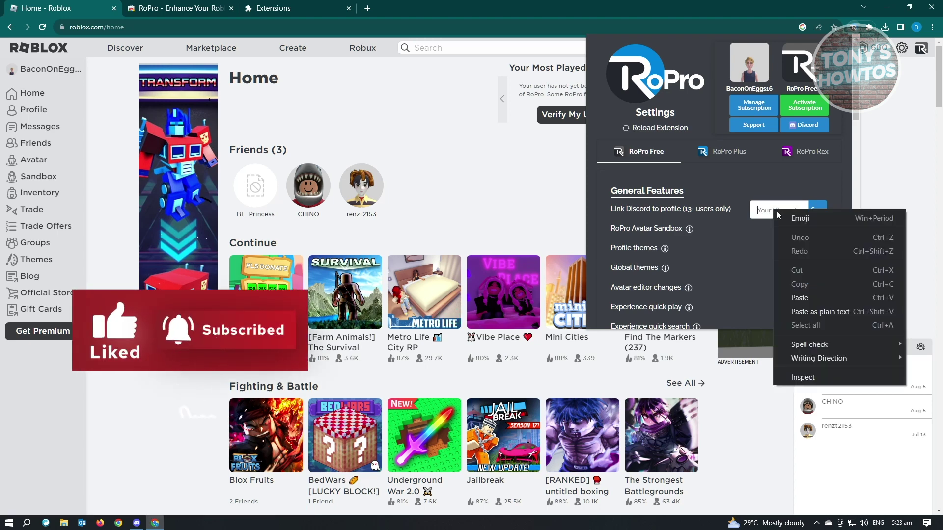
click(806, 299)
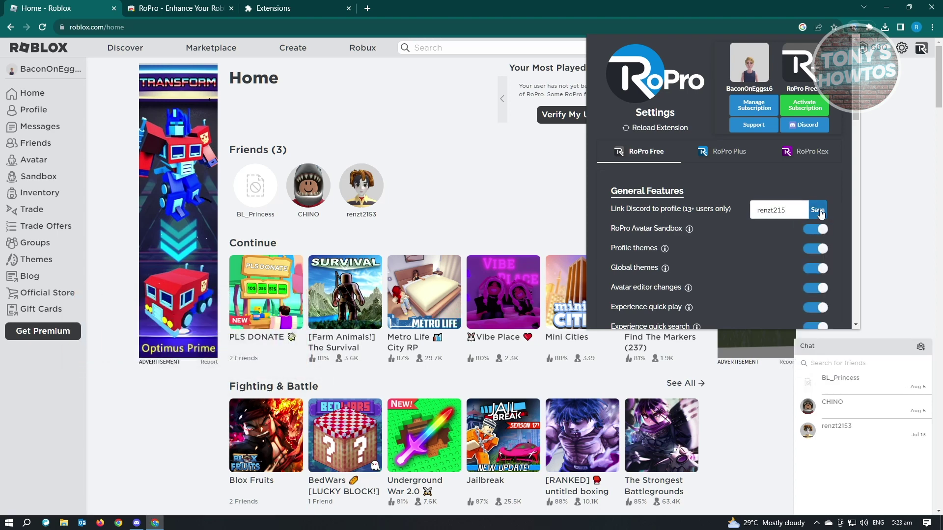
click(818, 210)
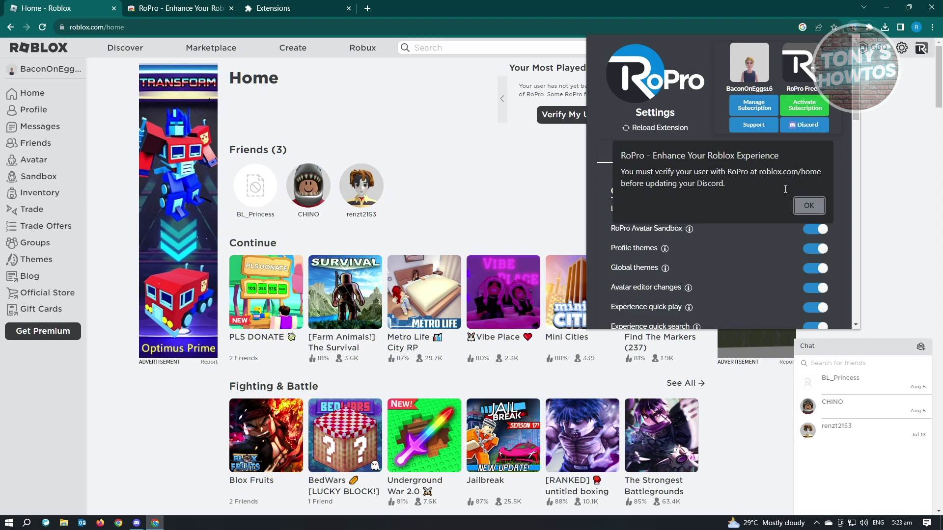
click(816, 209)
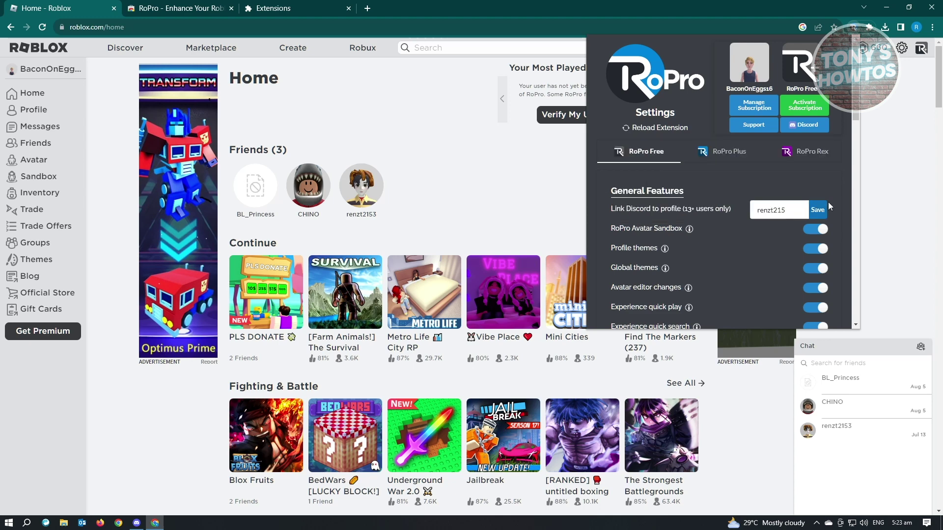
click(906, 195)
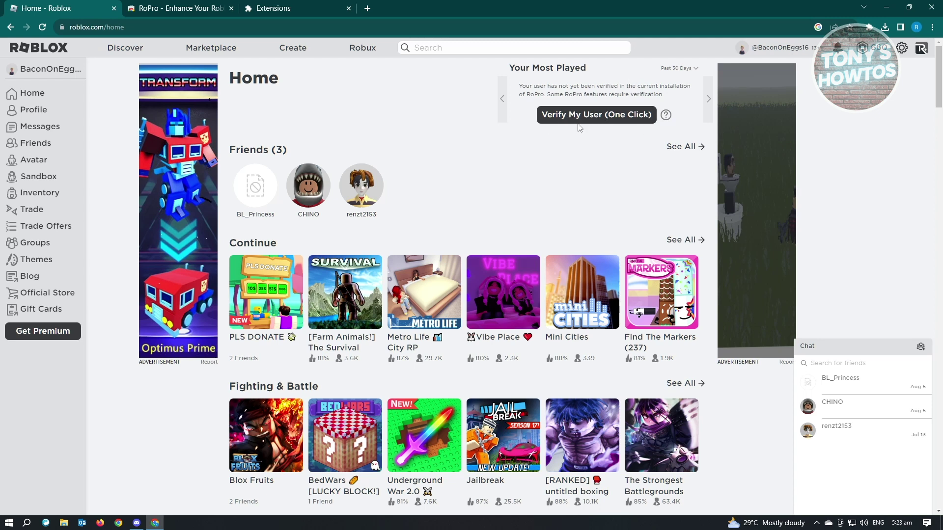
- Verify the Roblox user with RoPro's one-click verification and reopen RoPro's settings
click(605, 120)
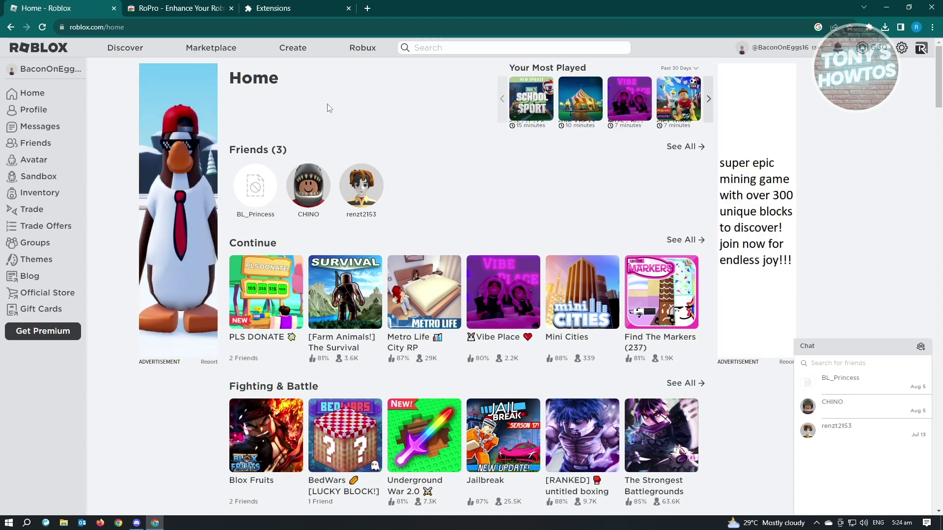
click(869, 27)
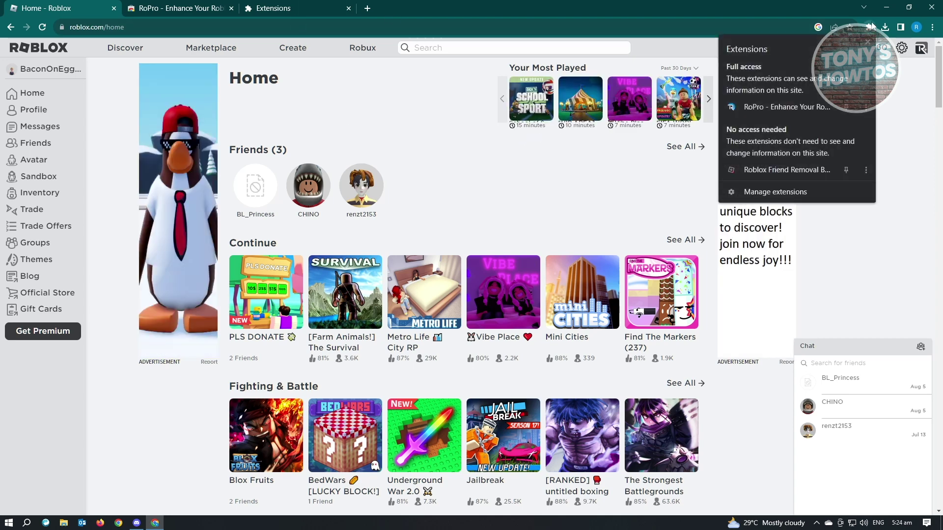
click(753, 103)
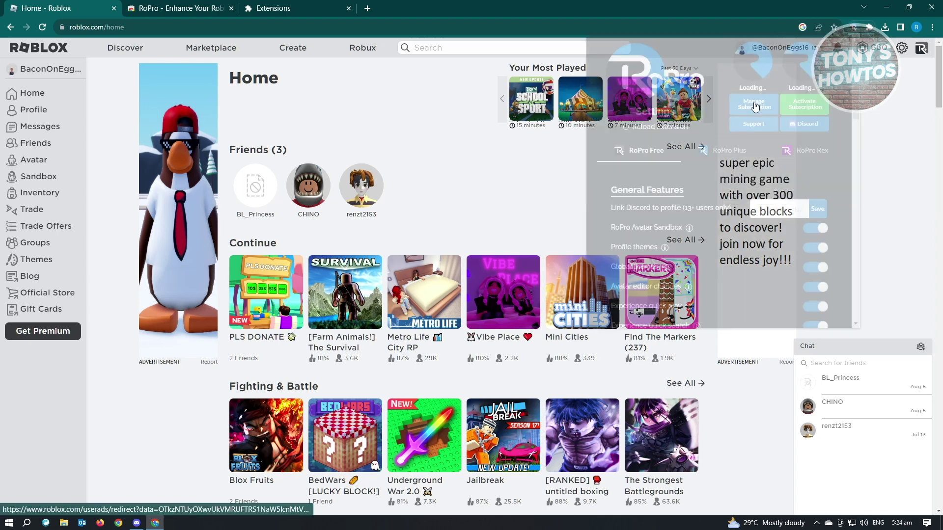
- Paste the Discord username into 'Link Discord to profile', save, and accept the update confirmation
click(780, 210)
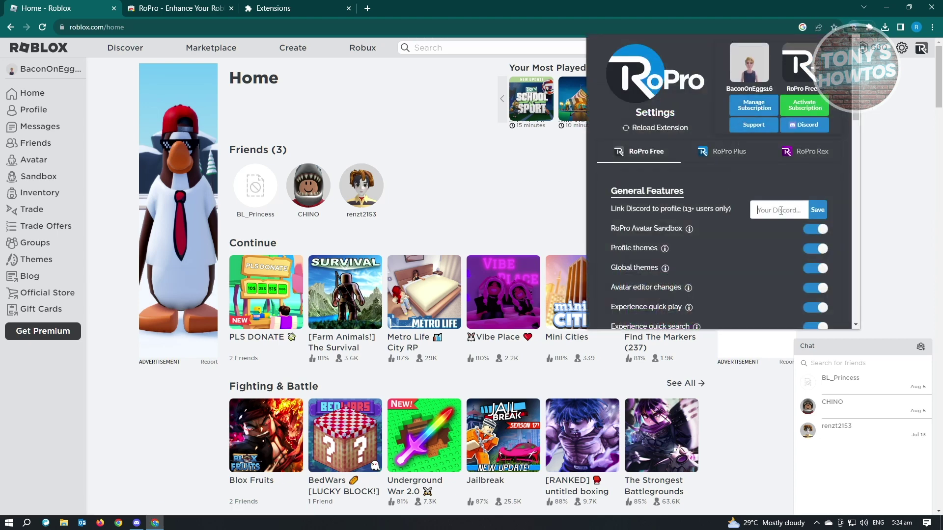
right_click(780, 211)
click(812, 304)
click(817, 210)
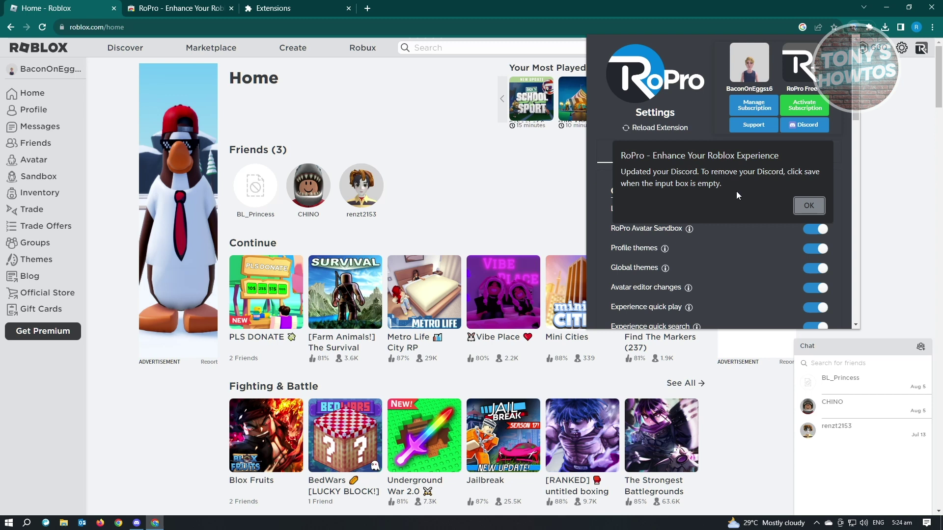
click(808, 207)
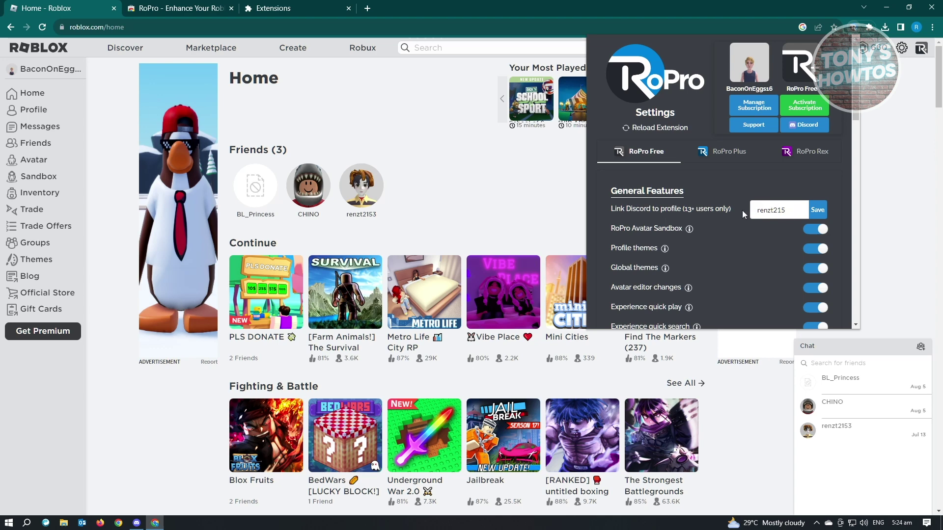
click(891, 211)
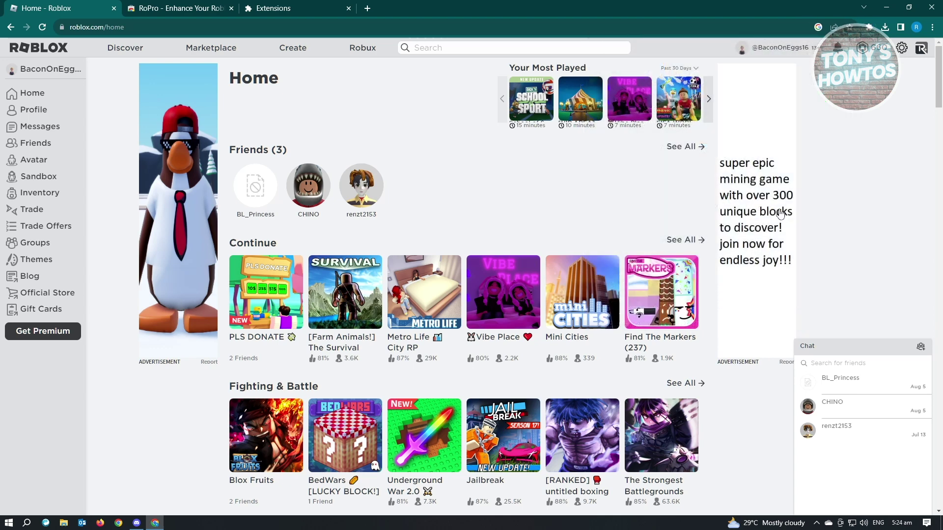
- Go to the account's profile page via the username at the top of the left sidebar
click(45, 74)
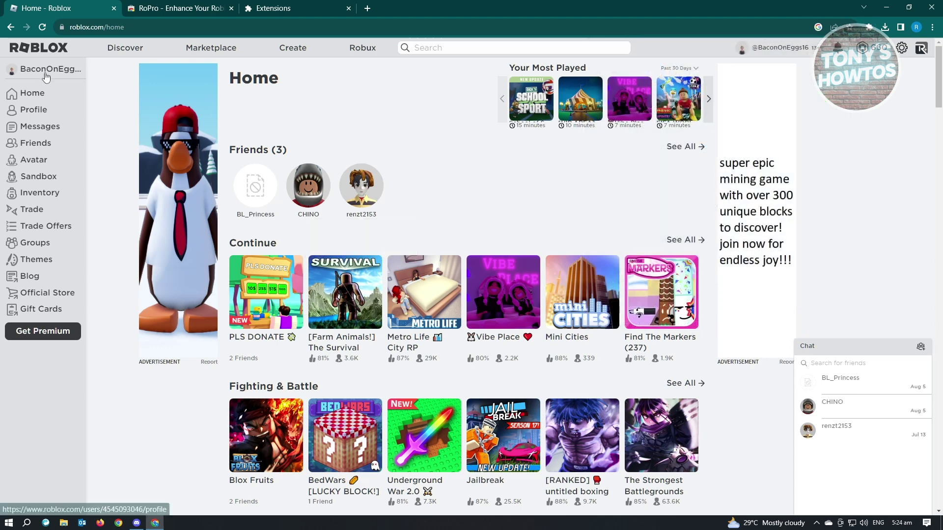